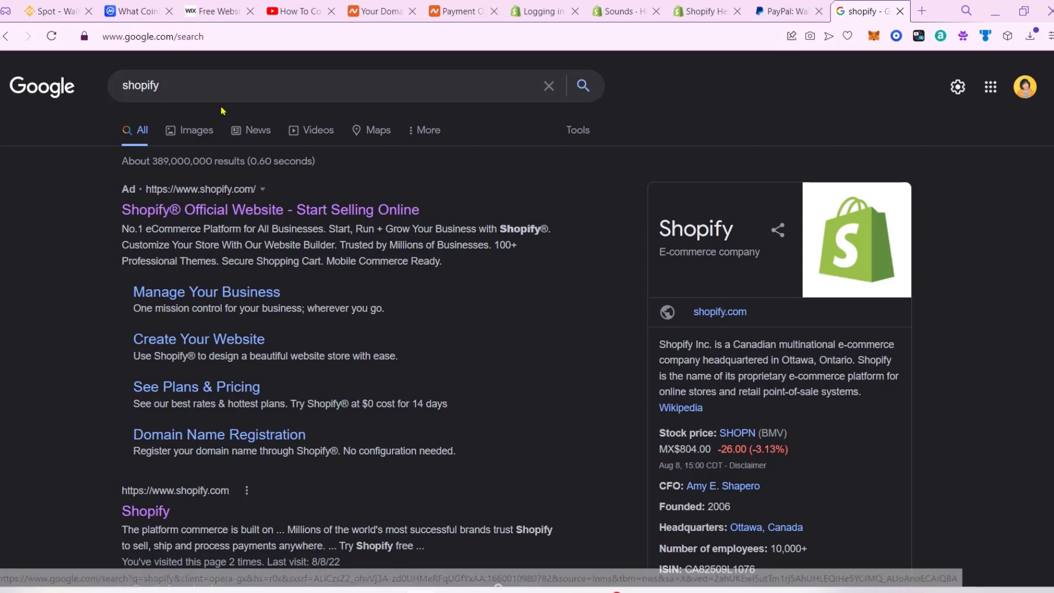
- Search Google for 'shopify sign in' and open the Logging in to Shopify help result
left_click(200, 90)
left_click(197, 116)
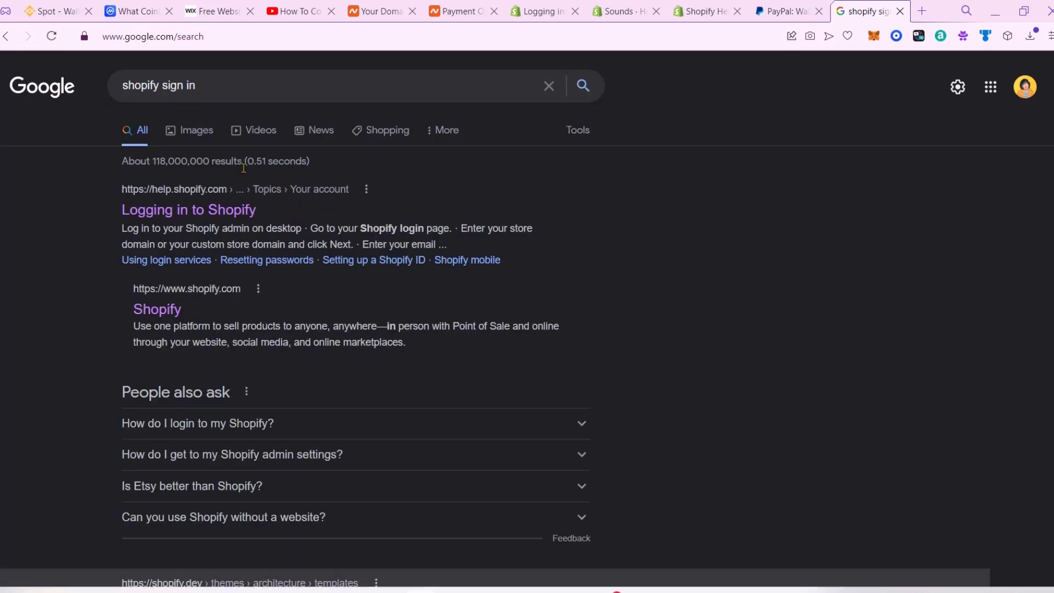
left_click(190, 211)
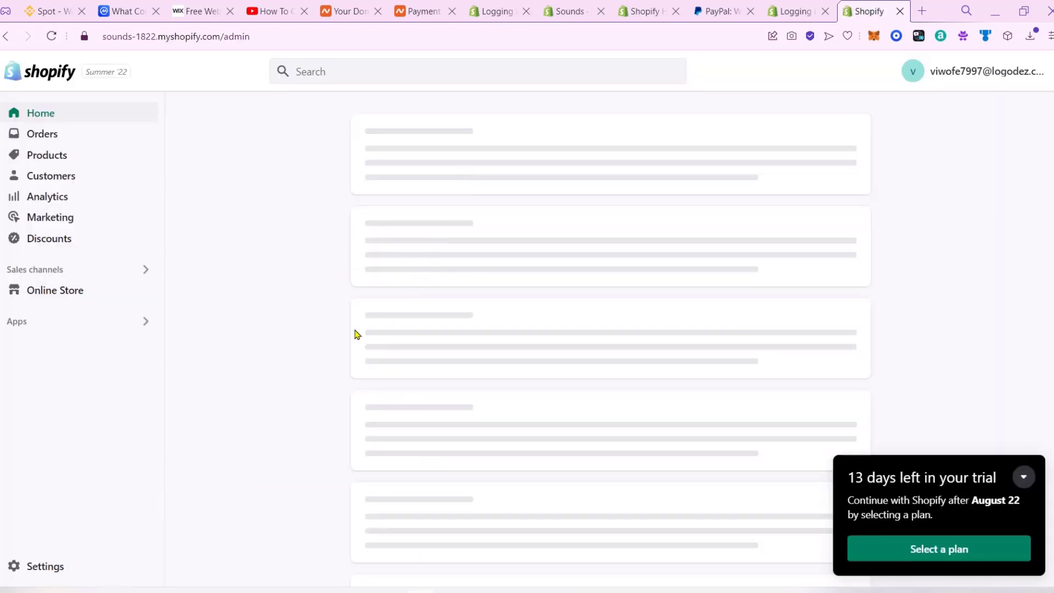
- Go to Settings > Billing and start adding a new payment method
left_click(30, 566)
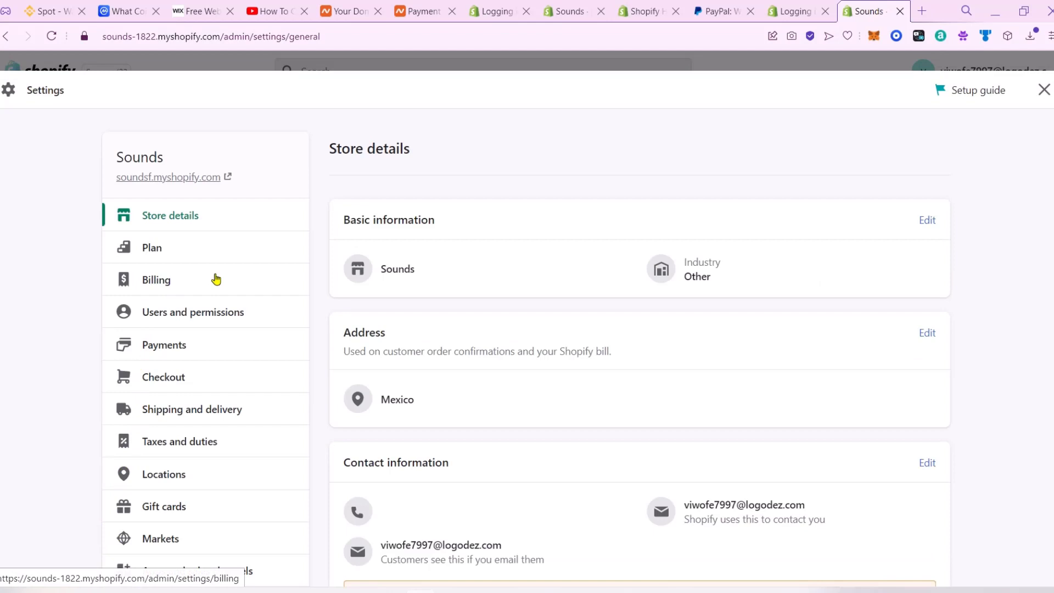
left_click(146, 293)
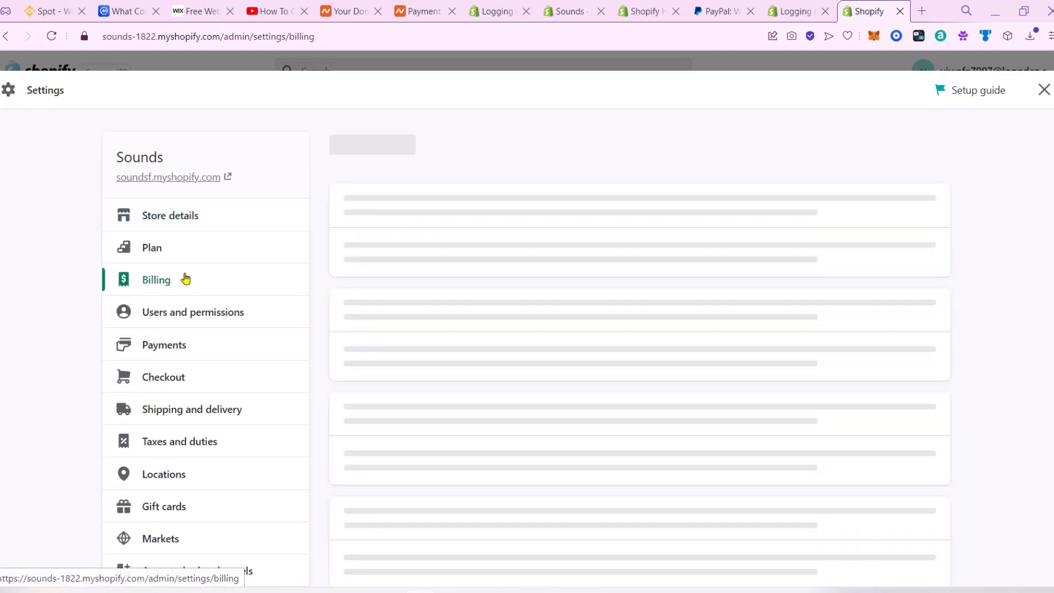
left_click_drag(440, 241, 336, 258)
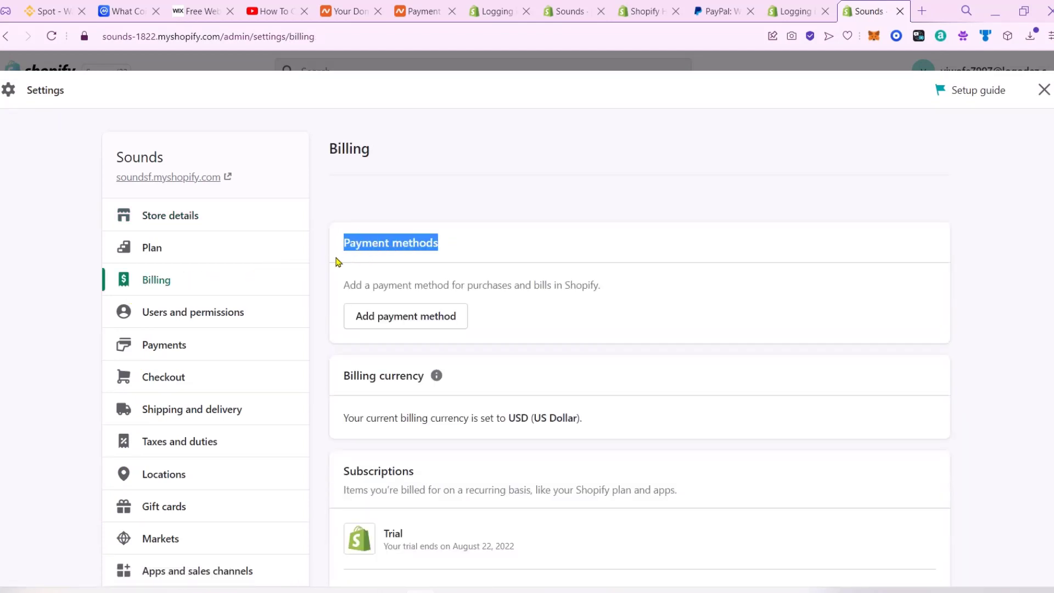
left_click(464, 252)
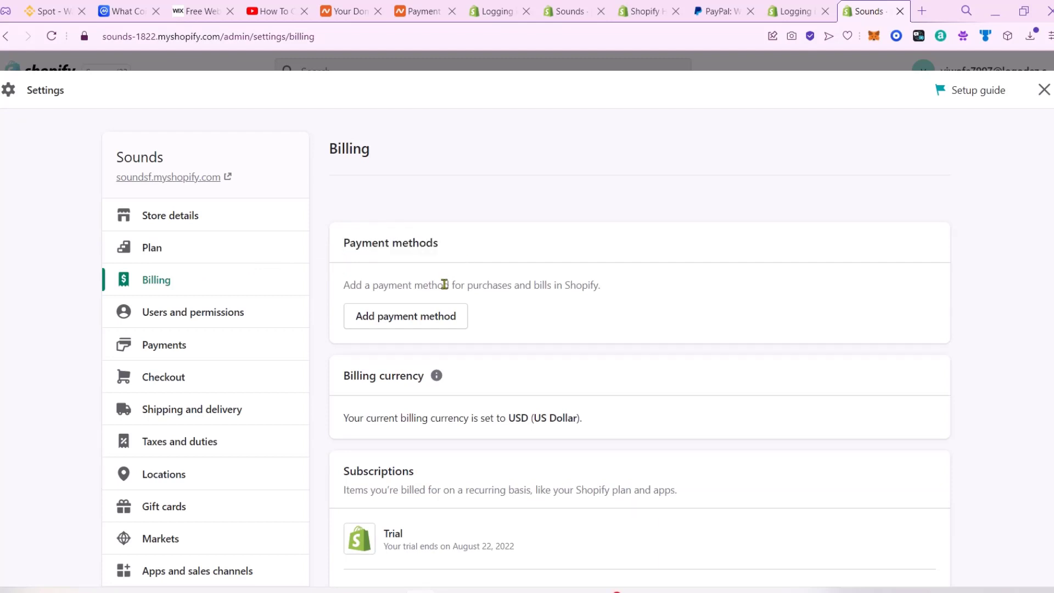
left_click(429, 315)
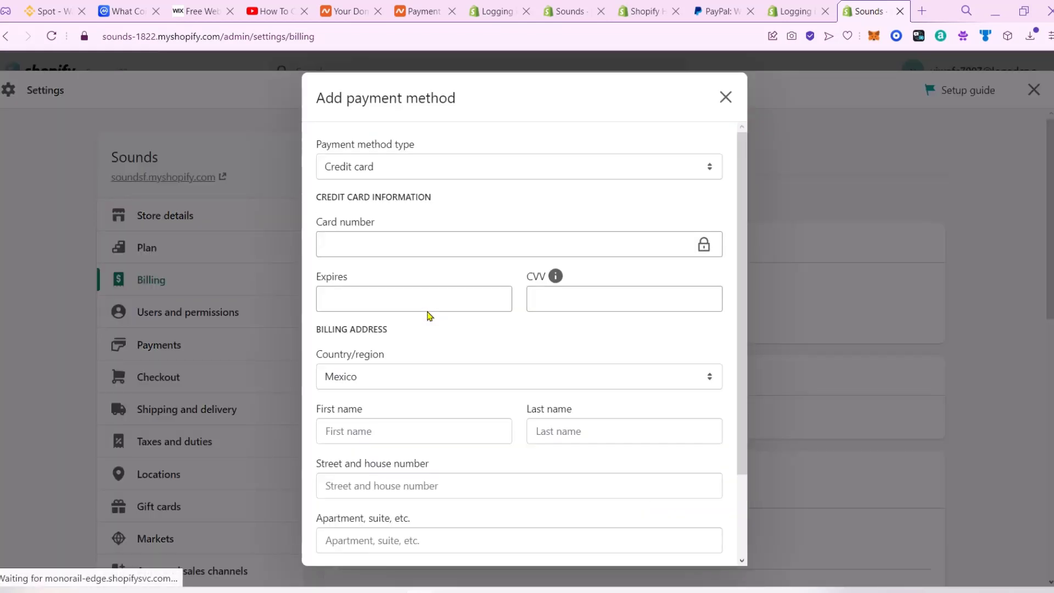
- Set the payment method type to PayPal and highlight its connection description
left_click(402, 169)
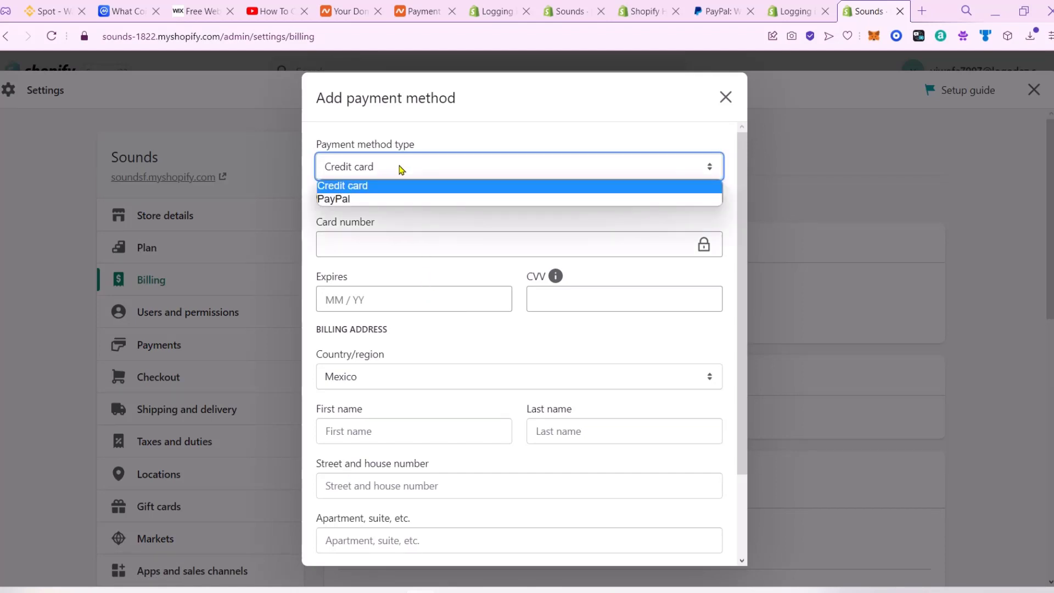
left_click(395, 198)
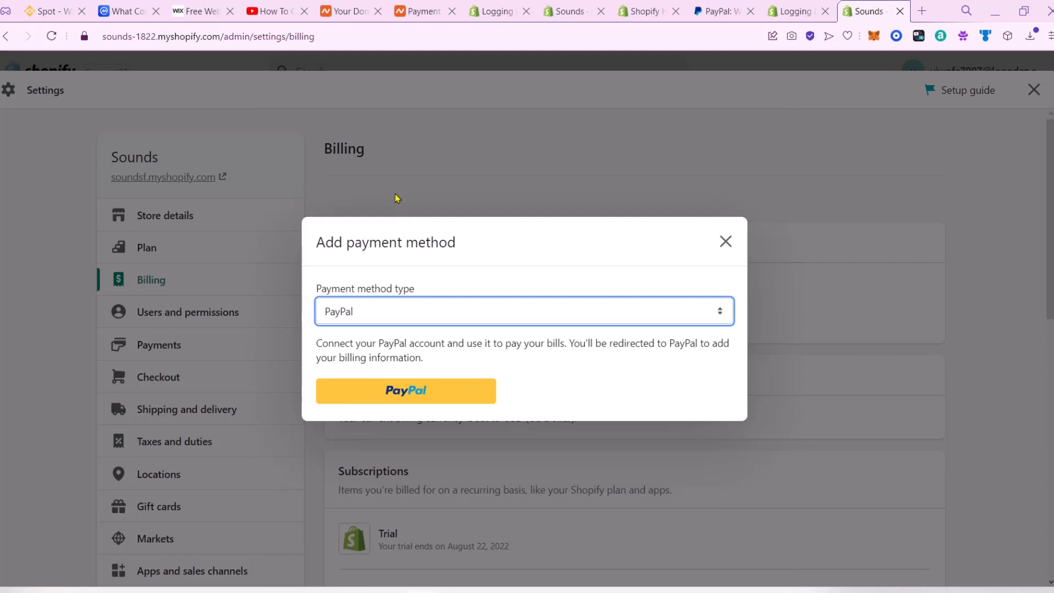
left_click_drag(405, 342, 568, 344)
left_click(551, 365)
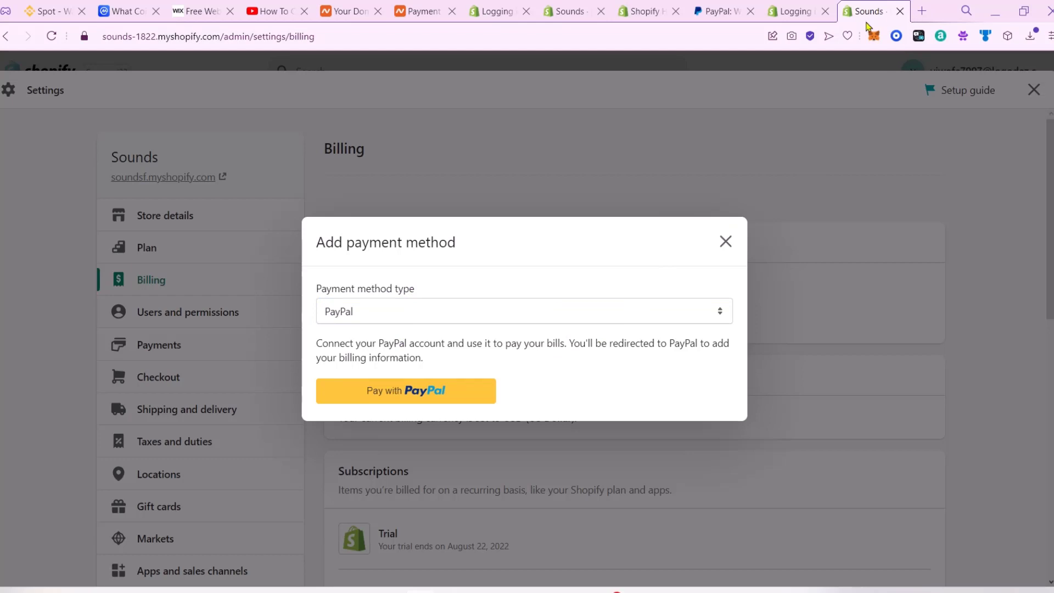
- Check the PayPal wallet tab, then go back to Shopify billing
left_click(715, 11)
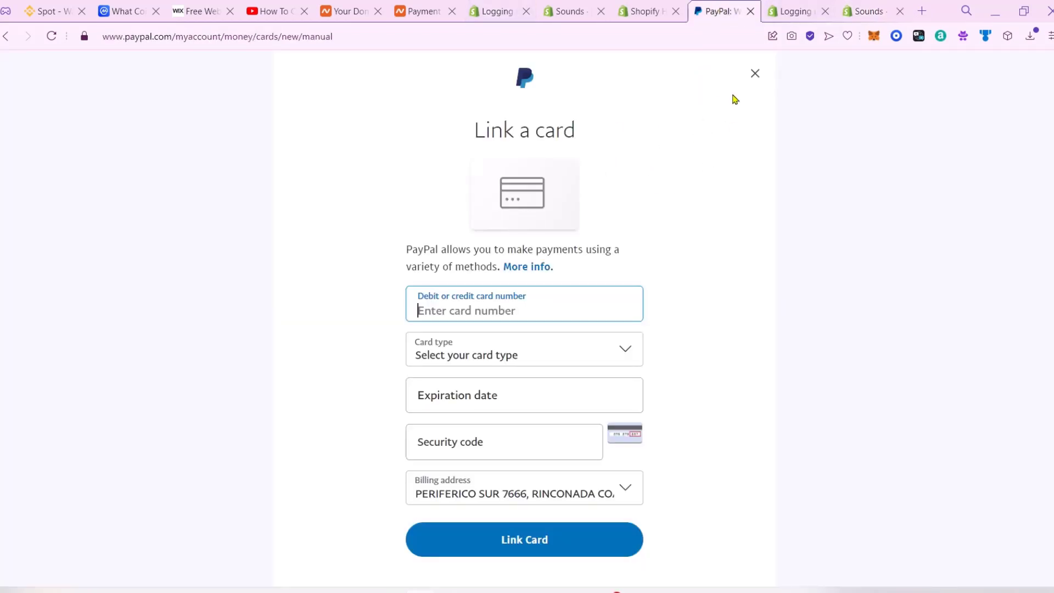
left_click(754, 73)
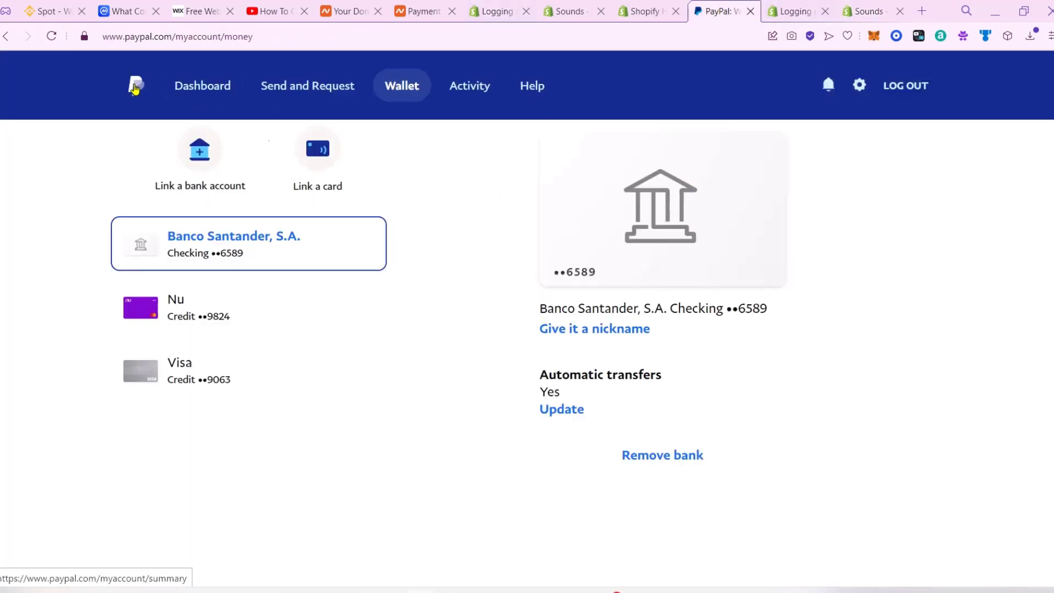
left_click(871, 12)
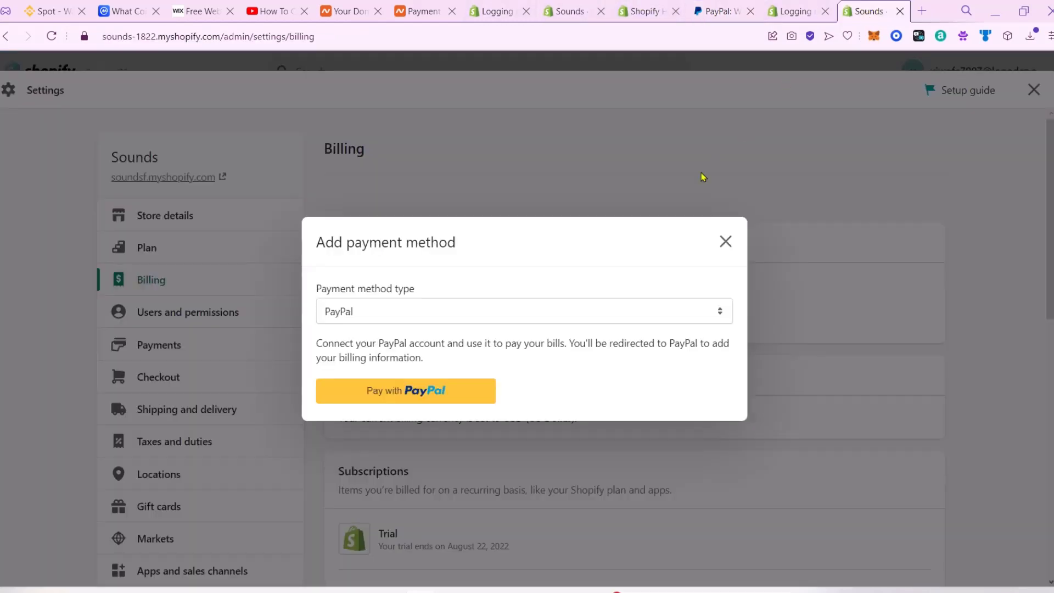
- Launch the PayPal checkout window, move it aside, then close it
left_click(484, 391)
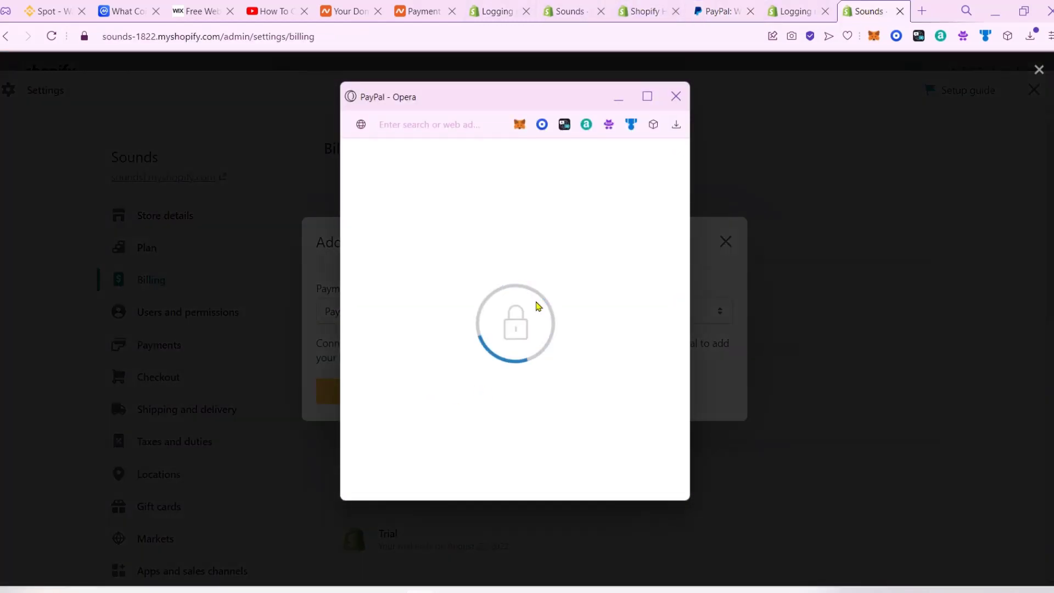
left_click_drag(528, 83, 865, 92)
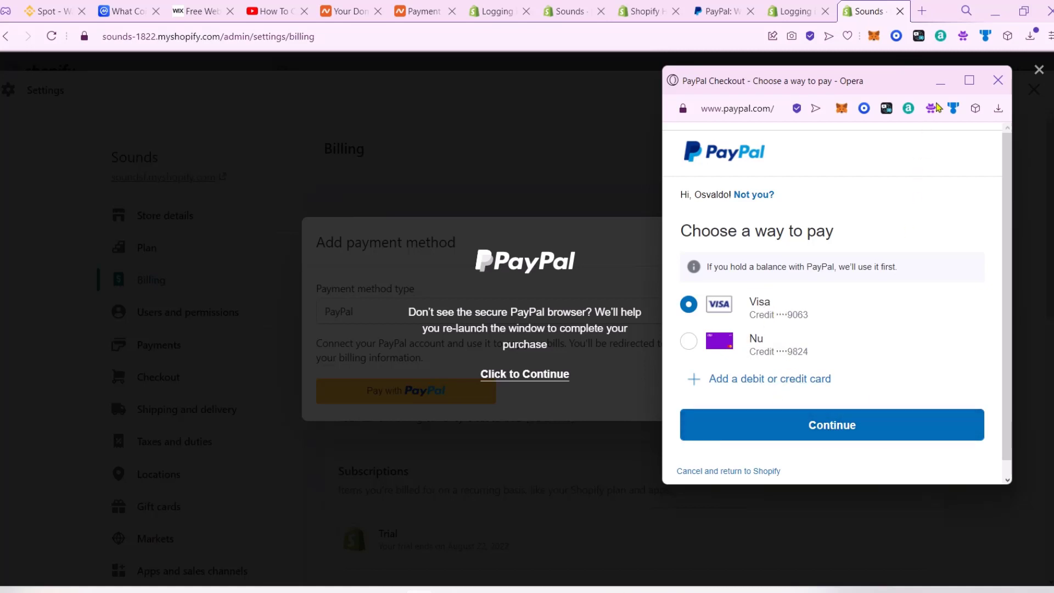
left_click(998, 80)
scroll(614, 337, "down", 1)
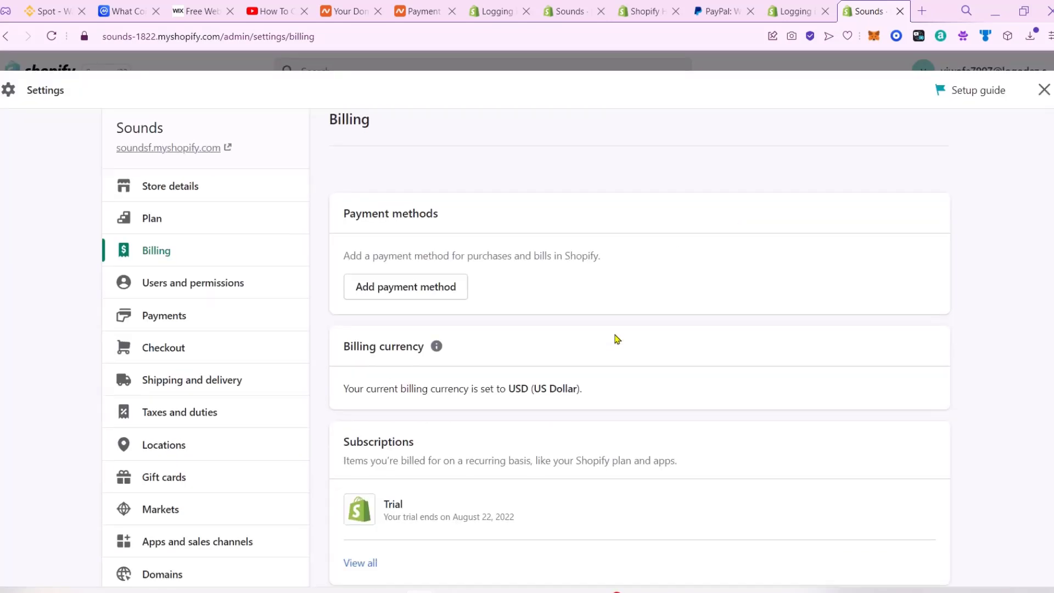
scroll(615, 339, "down", 4)
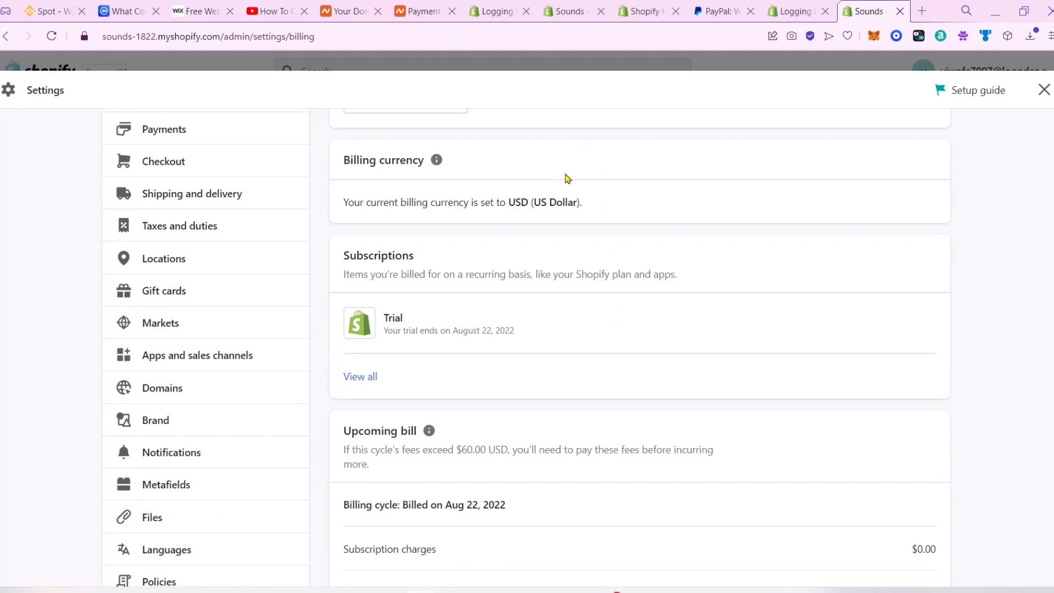
- Show all active subscriptions and the Trial subscription's options menu
left_click_drag(442, 256, 348, 247)
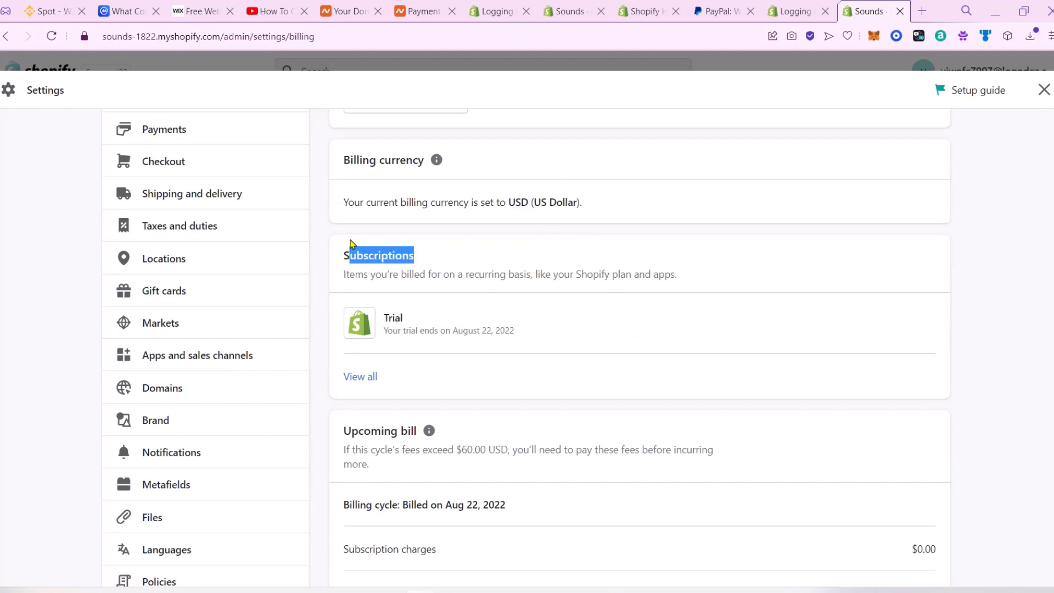
left_click(427, 288)
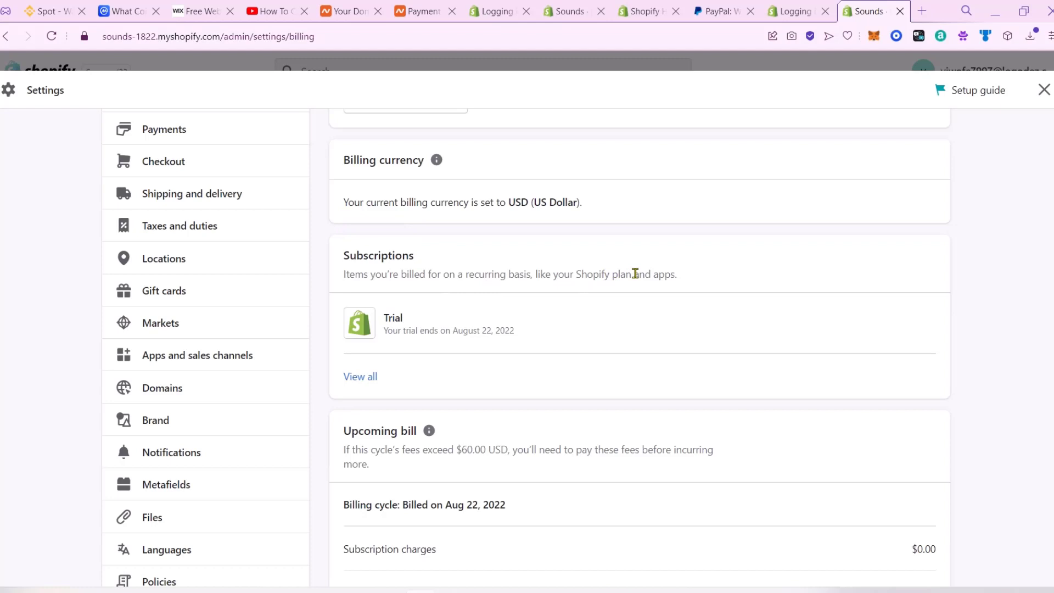
left_click_drag(504, 330, 388, 301)
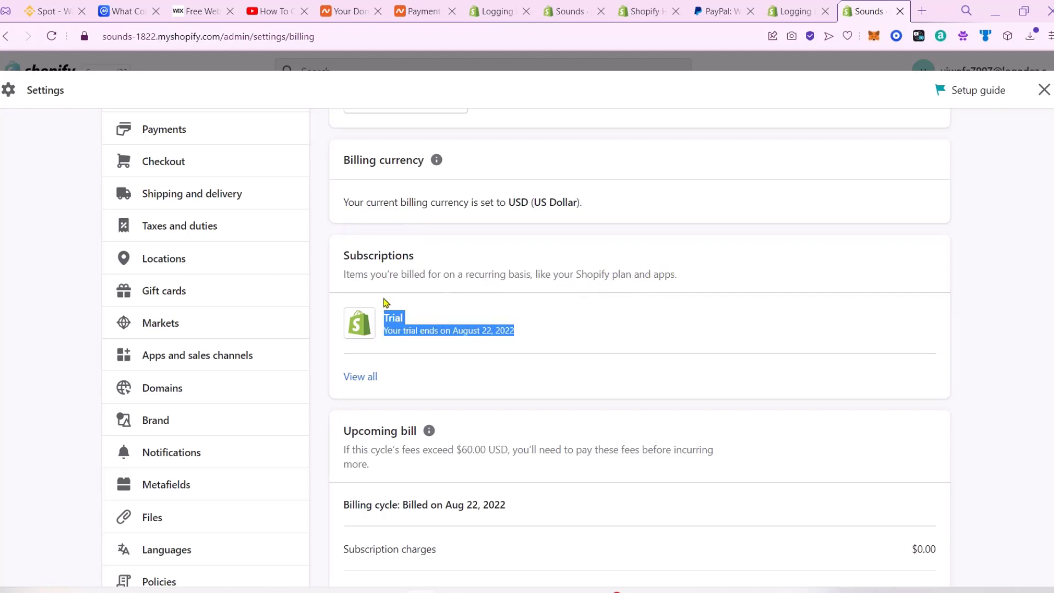
left_click(554, 336)
left_click(368, 384)
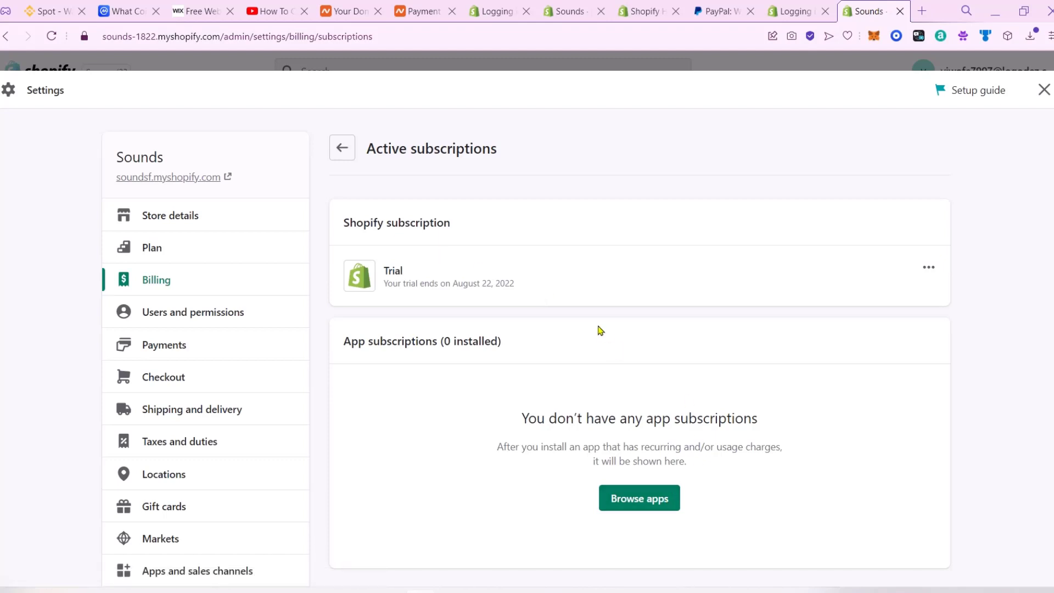
left_click(928, 266)
- Choose Select a plan for the trial, then show the account dropdown menu
left_click(943, 306)
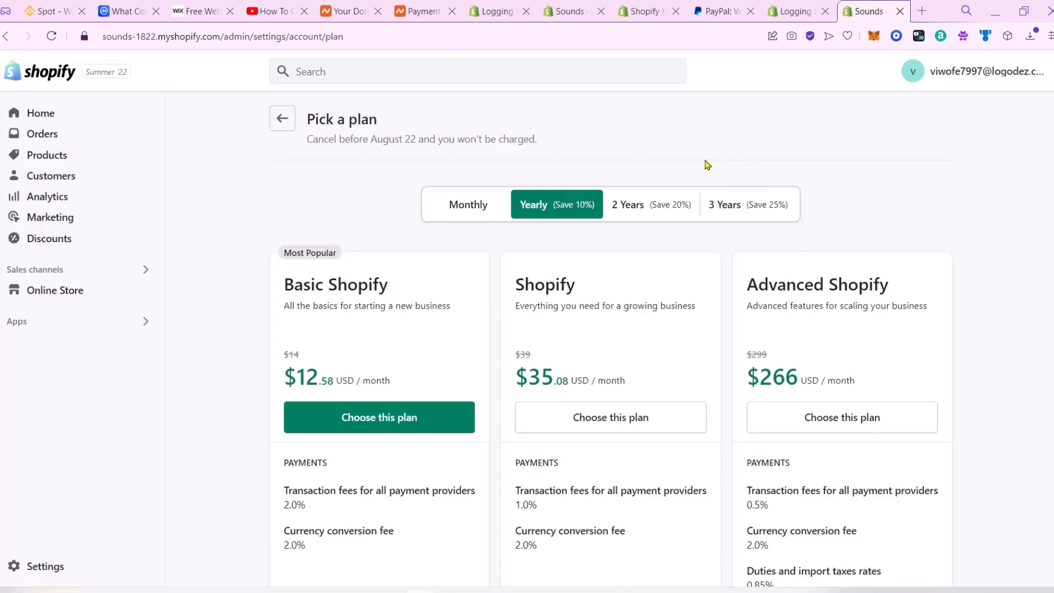
left_click(953, 79)
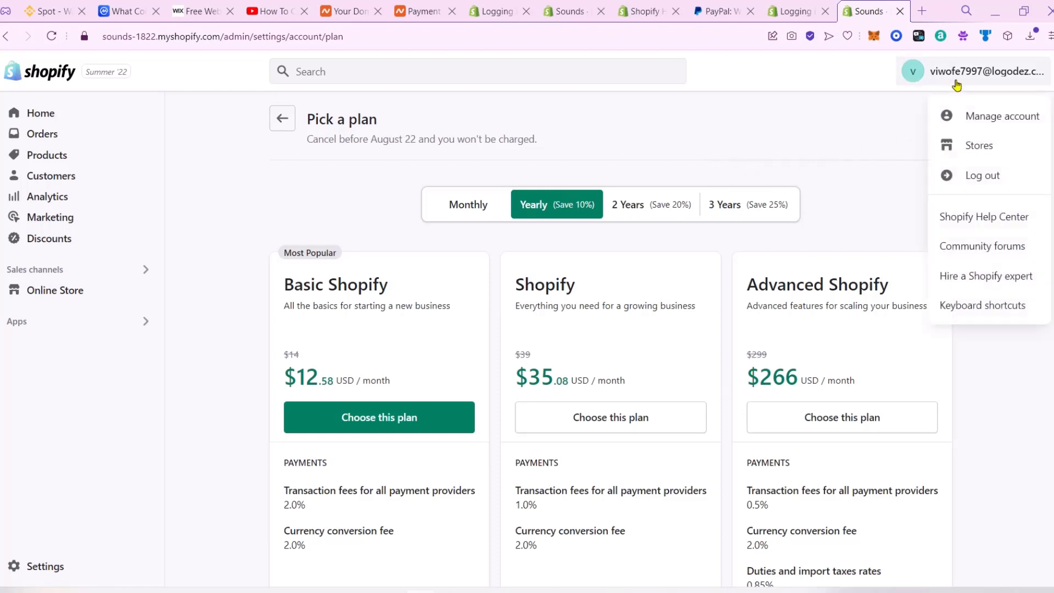